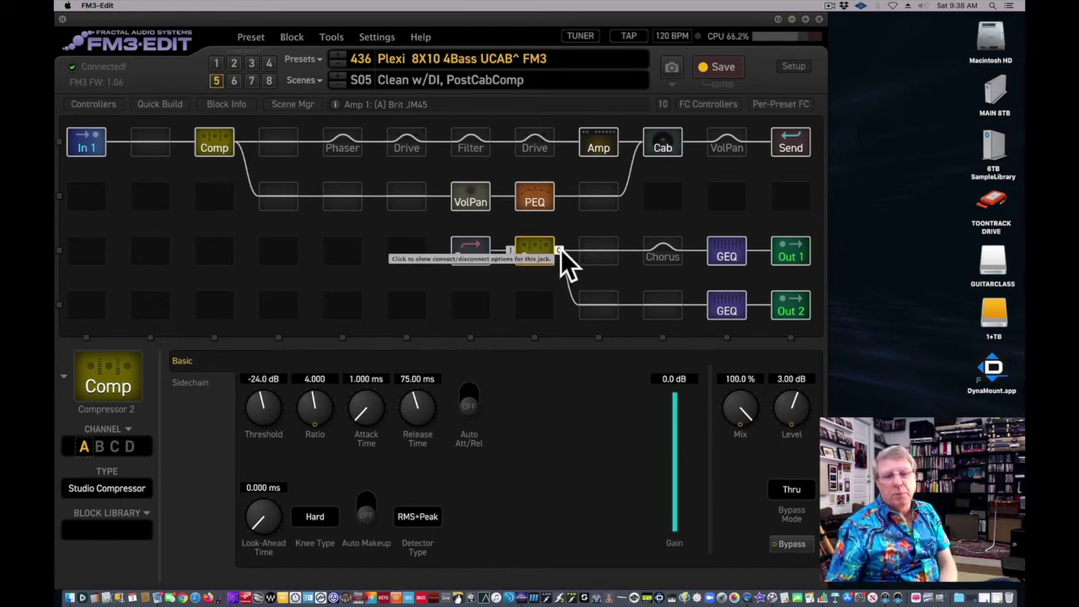
# Step: Load scene S01 Clean in preset 436 from the Scene Select buttons
pyautogui.click(216, 64)
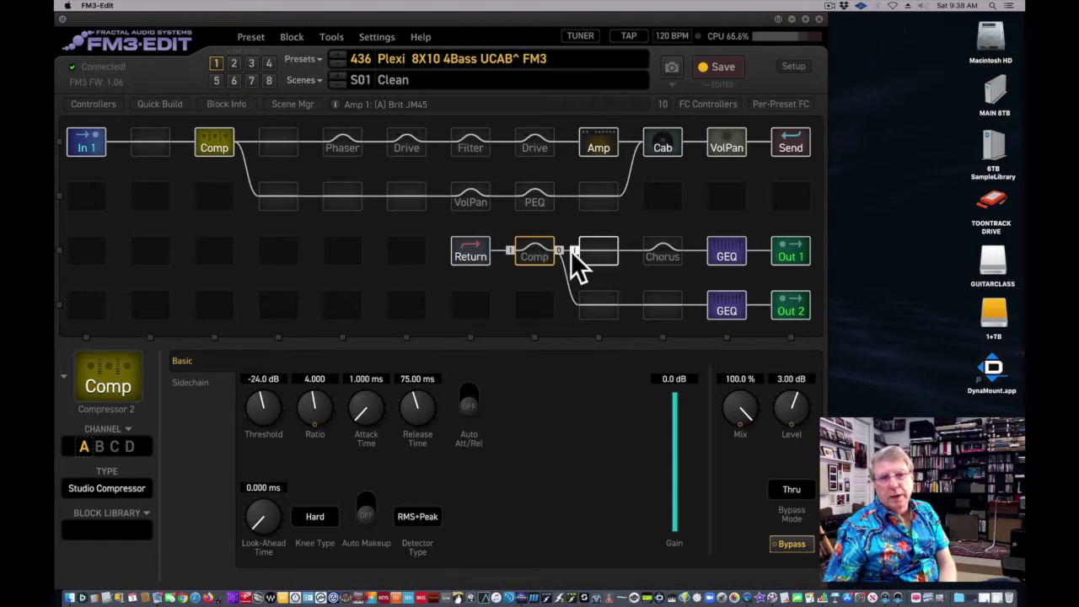
# Step: Audition the Chorus block's channels B, C and D, return to A, then show the Out 1 Graphic EQ
pyautogui.click(670, 256)
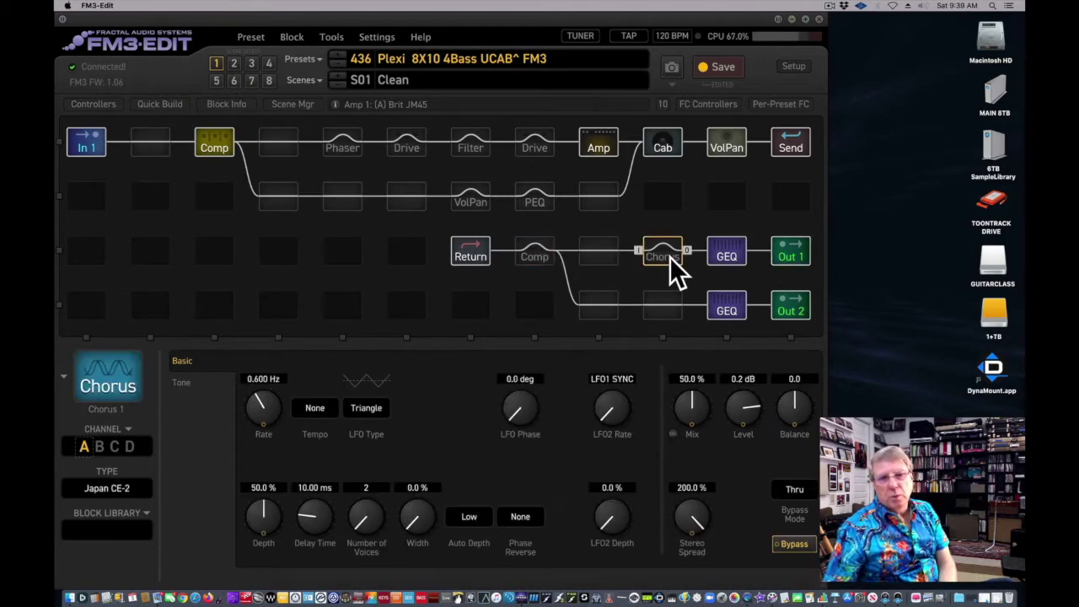
pyautogui.click(99, 448)
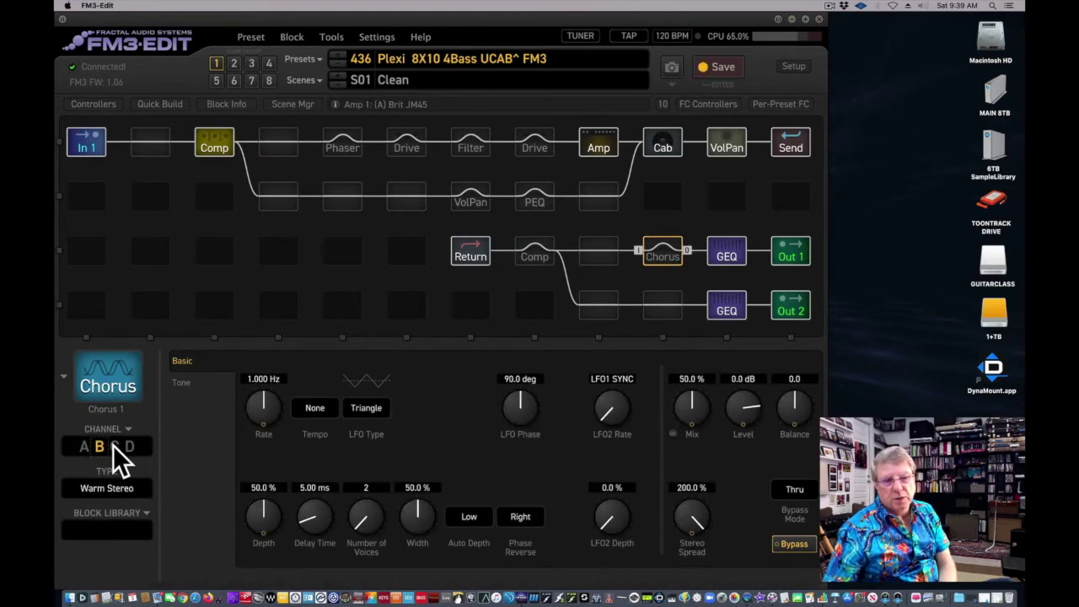
pyautogui.click(115, 447)
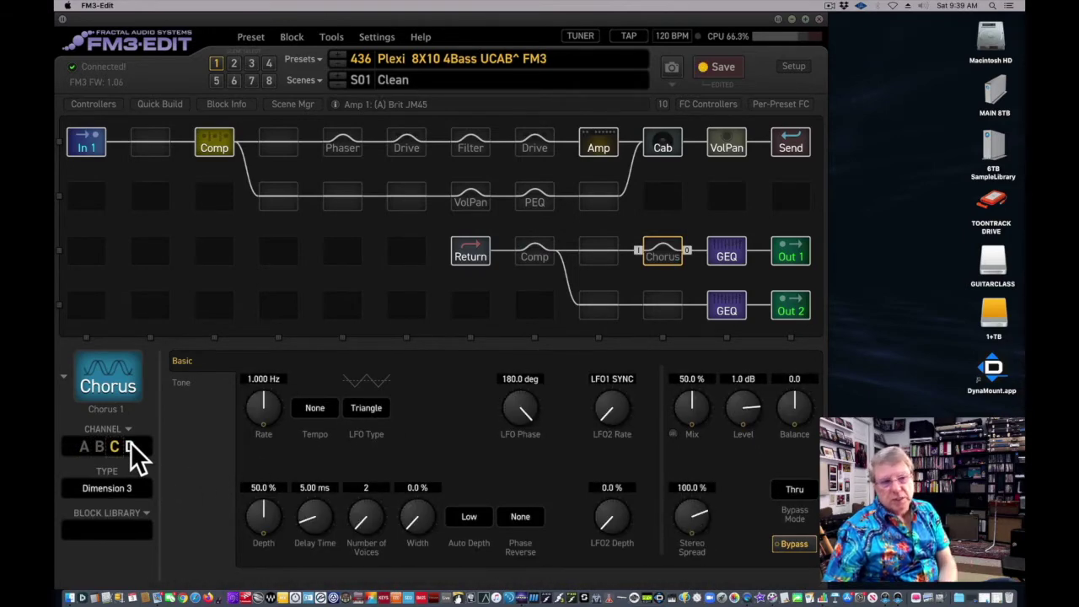
pyautogui.click(130, 446)
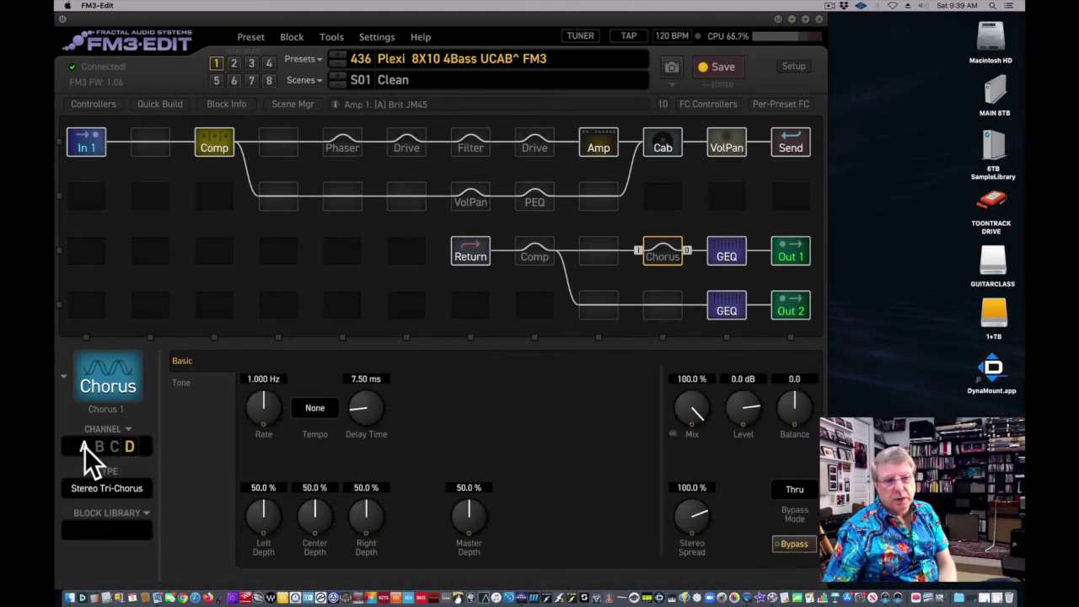
pyautogui.click(85, 447)
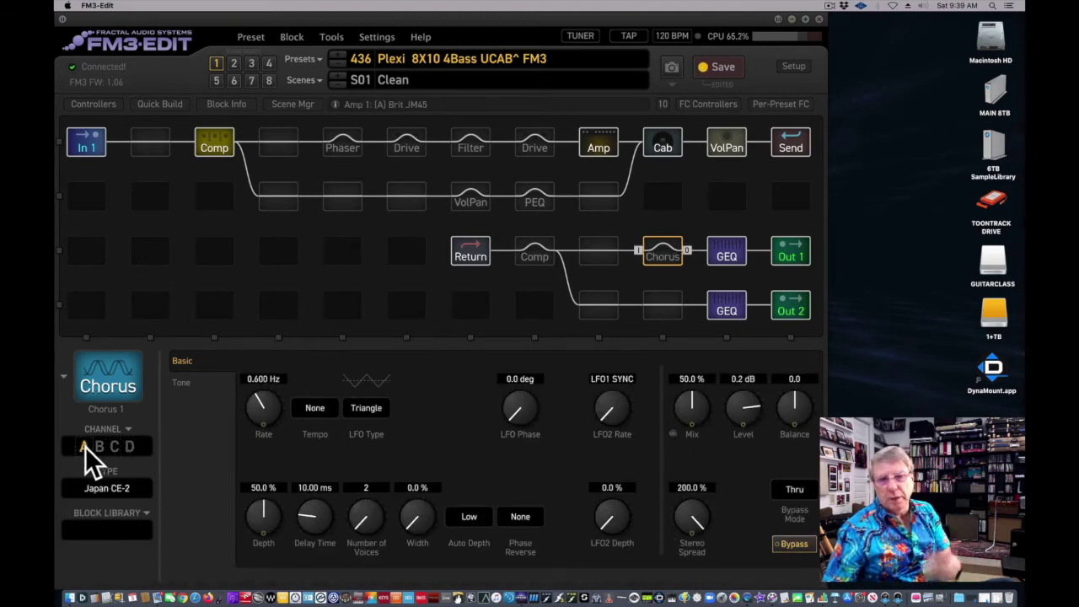
pyautogui.click(734, 256)
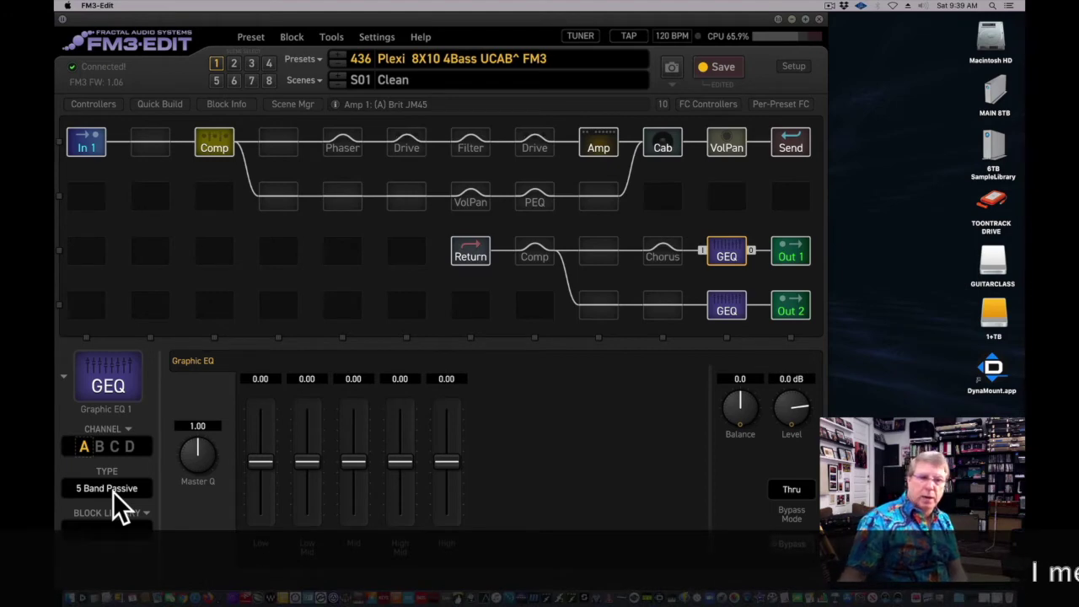
pyautogui.click(127, 490)
pyautogui.click(127, 490)
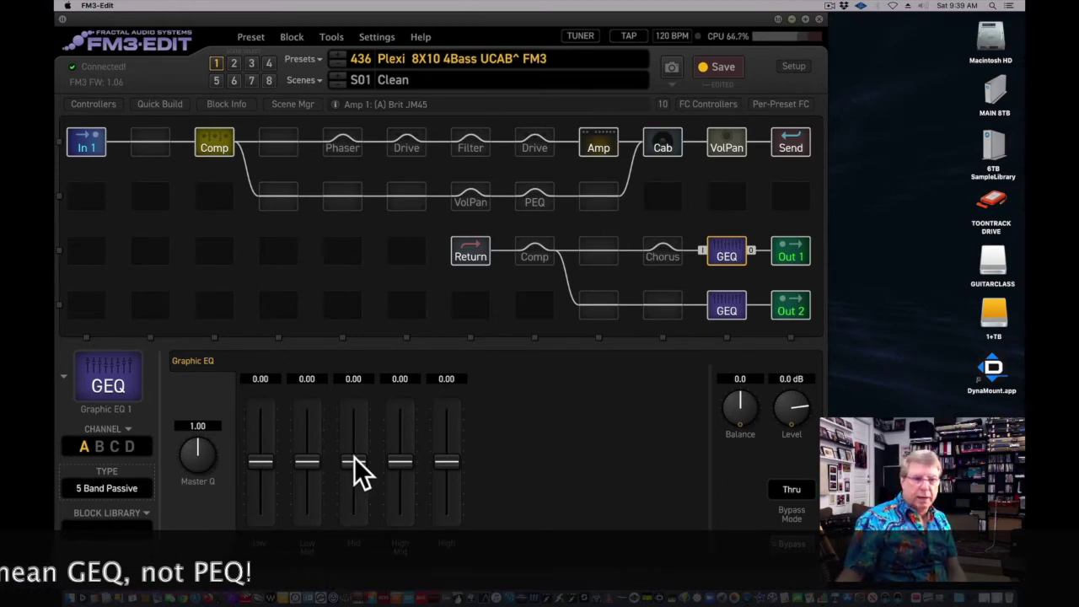
pyautogui.moveTo(354, 457)
pyautogui.mouseDown()
pyautogui.moveTo(359, 421)
pyautogui.moveTo(356, 470)
pyautogui.mouseUp()
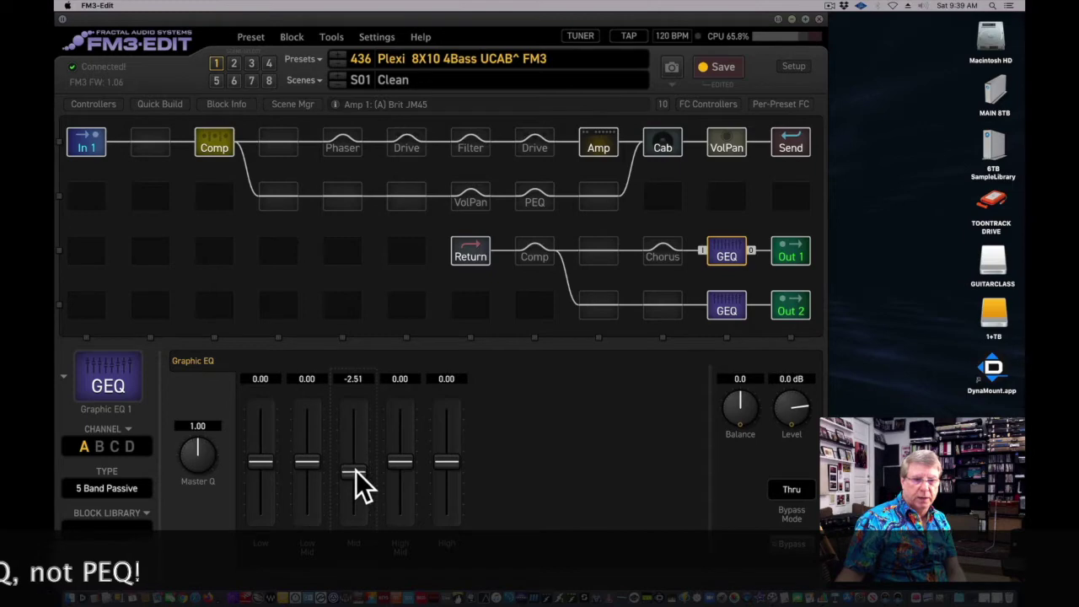
pyautogui.doubleClick(353, 542)
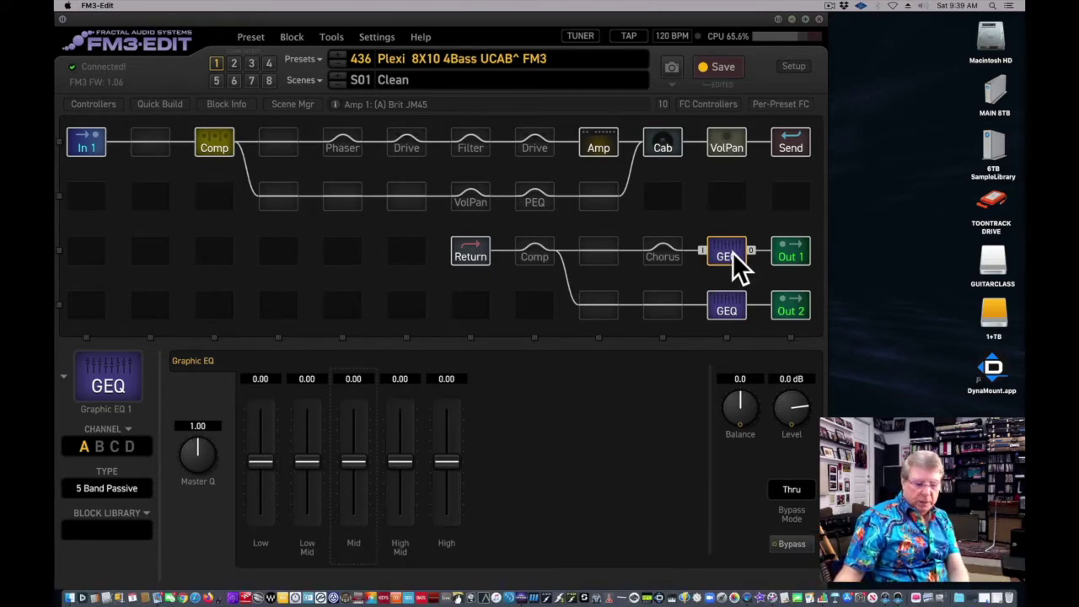
pyautogui.click(733, 254)
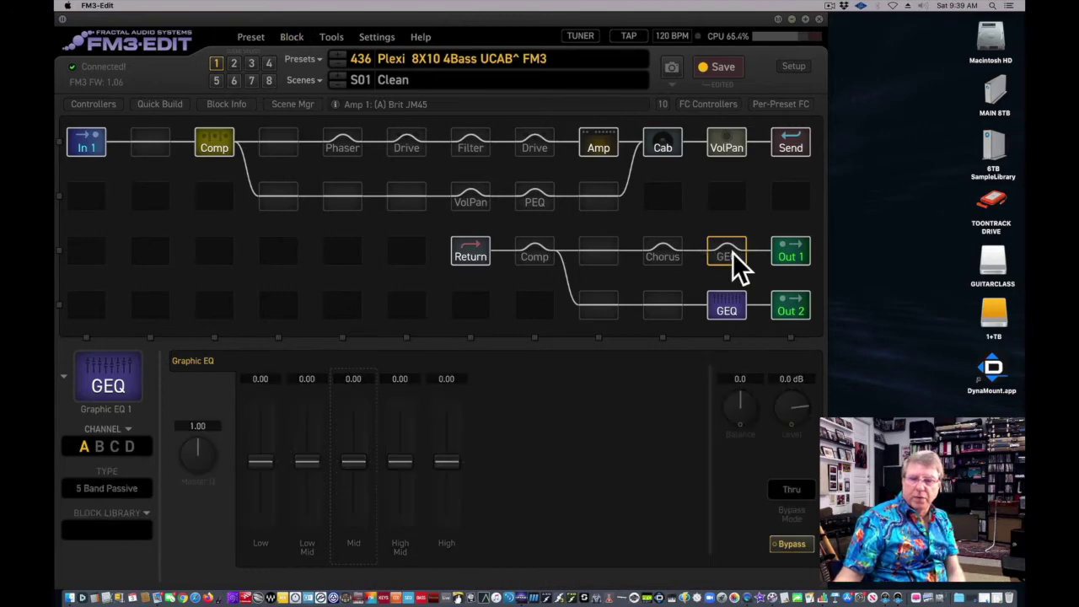
pyautogui.click(733, 254)
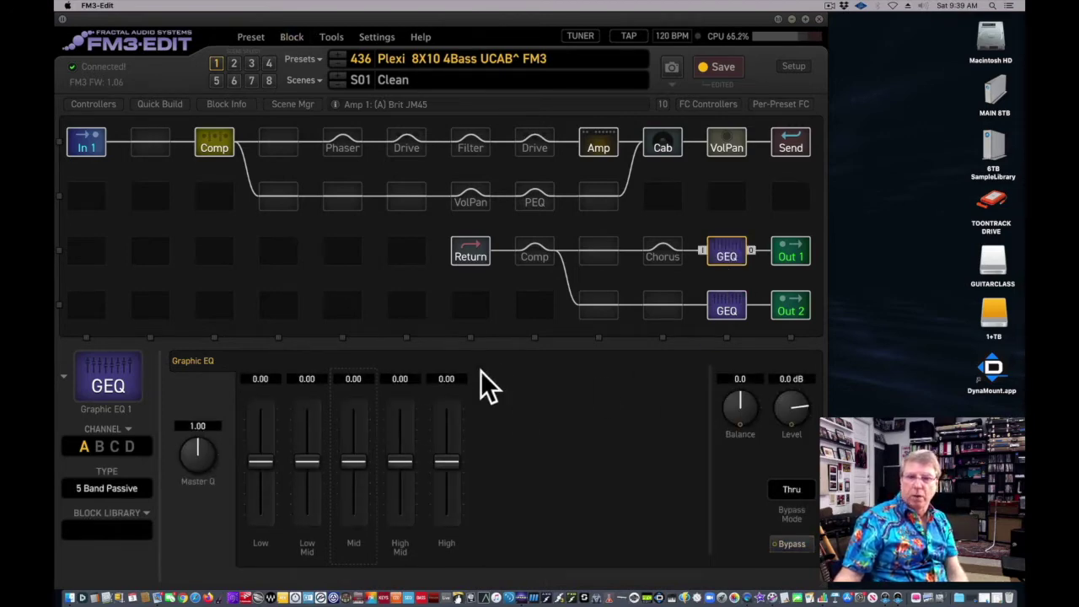
# Step: Inspect the Out 1 mixer's scene levels, the lower Graphic EQ, and the Out 2 mixer
pyautogui.click(790, 250)
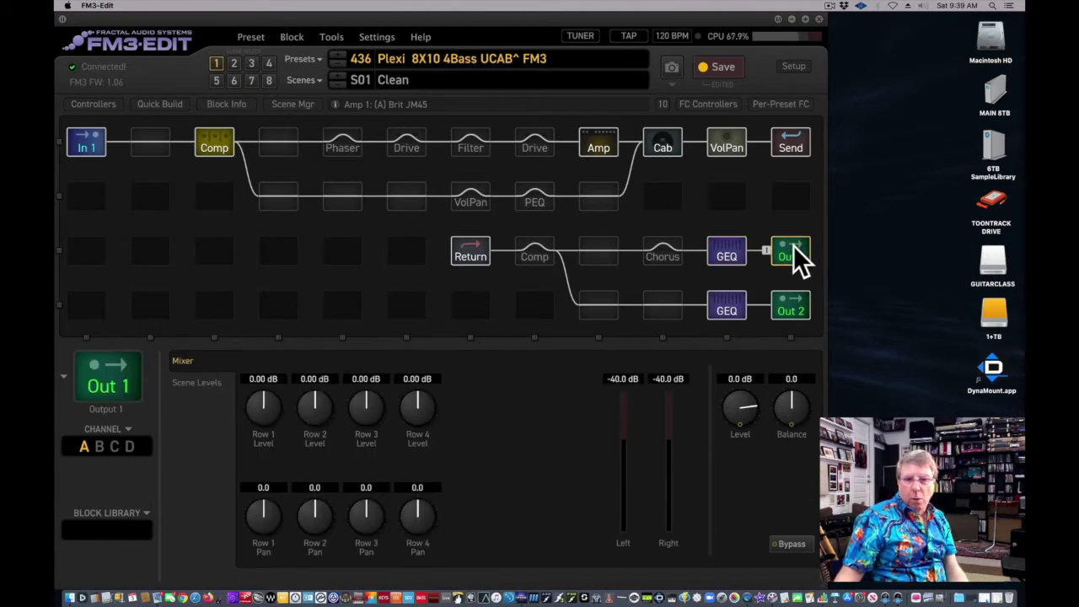
pyautogui.click(211, 384)
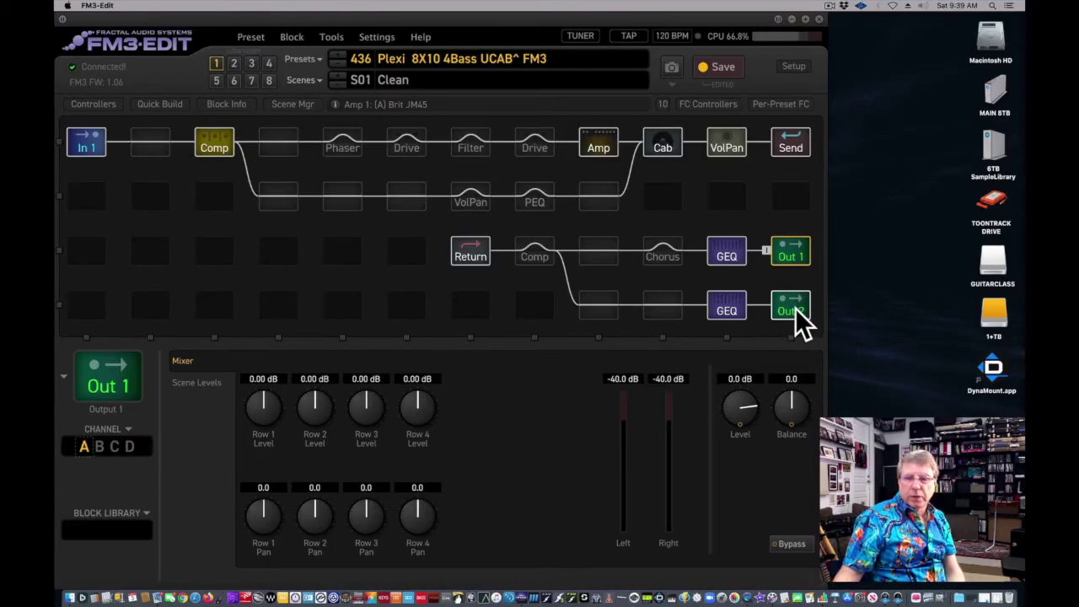
pyautogui.click(723, 304)
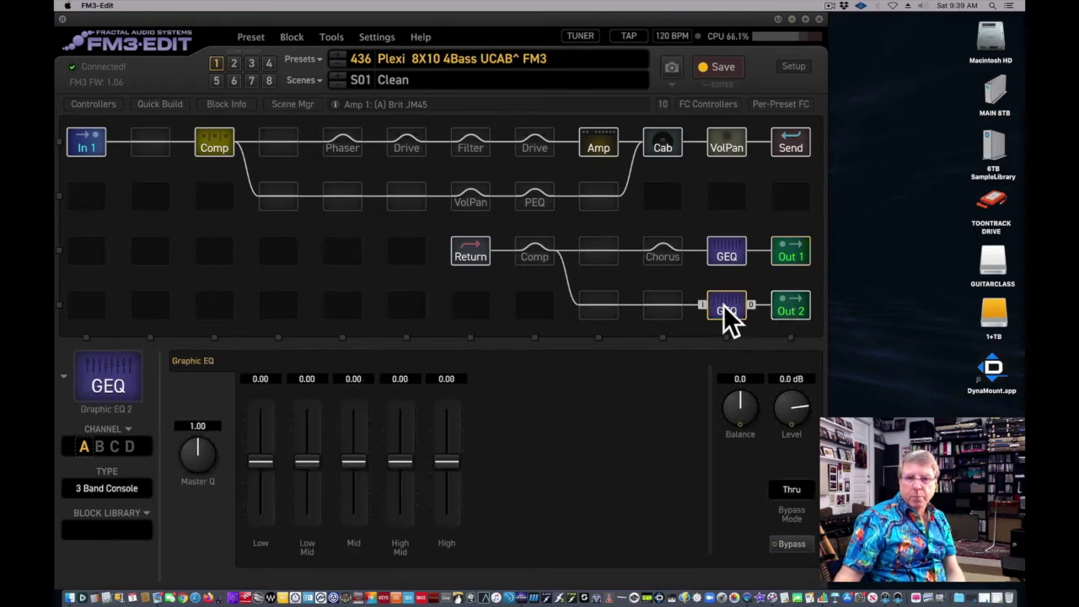
pyautogui.click(794, 313)
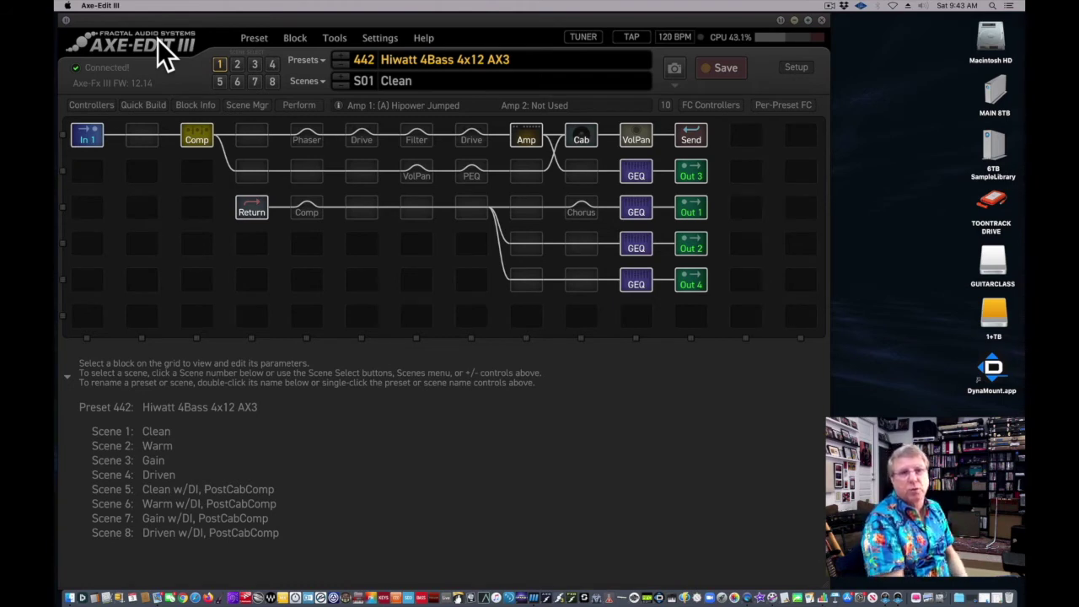
# Step: Show the Amp 1 block settings (Hipower Jumped, channel A) in preset 442
pyautogui.click(528, 136)
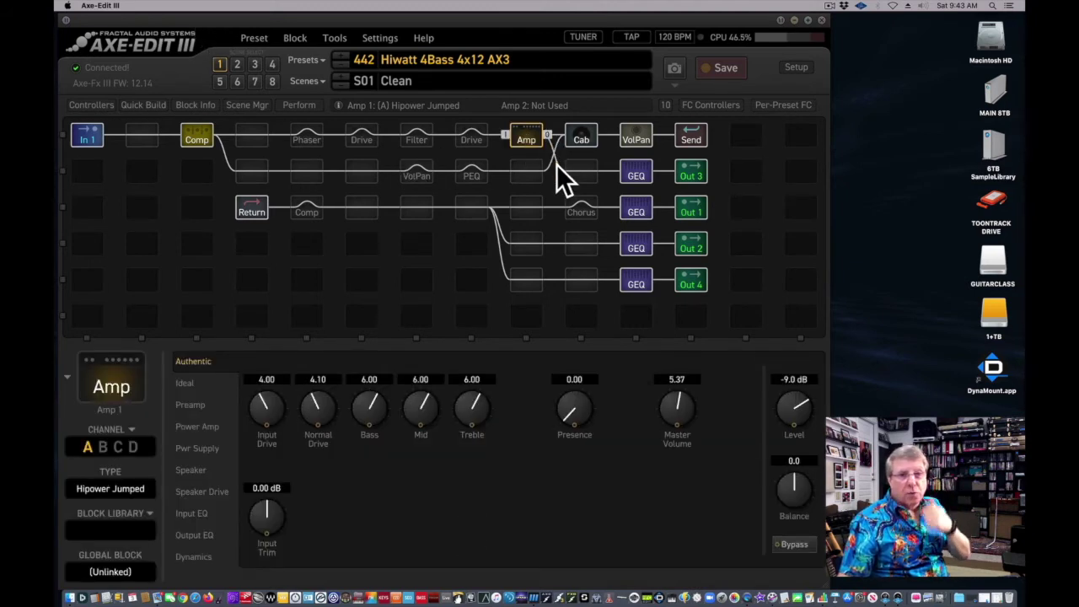
# Step: Check the Out 3 mixer, revisit the Amp block, and cable the Amp output to the Out 3 graphic EQ
pyautogui.click(691, 173)
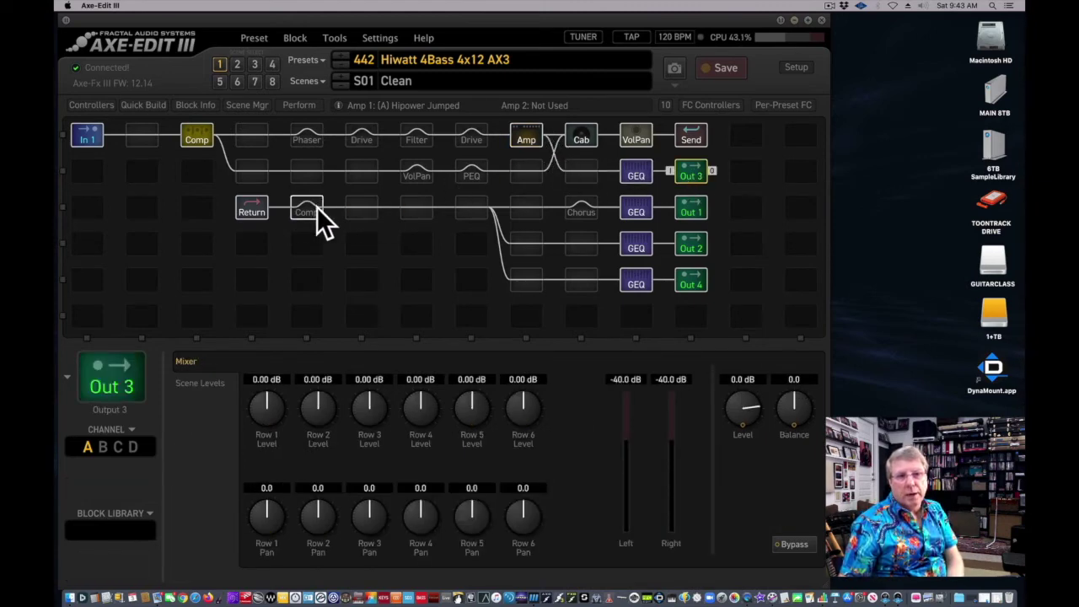
pyautogui.click(544, 137)
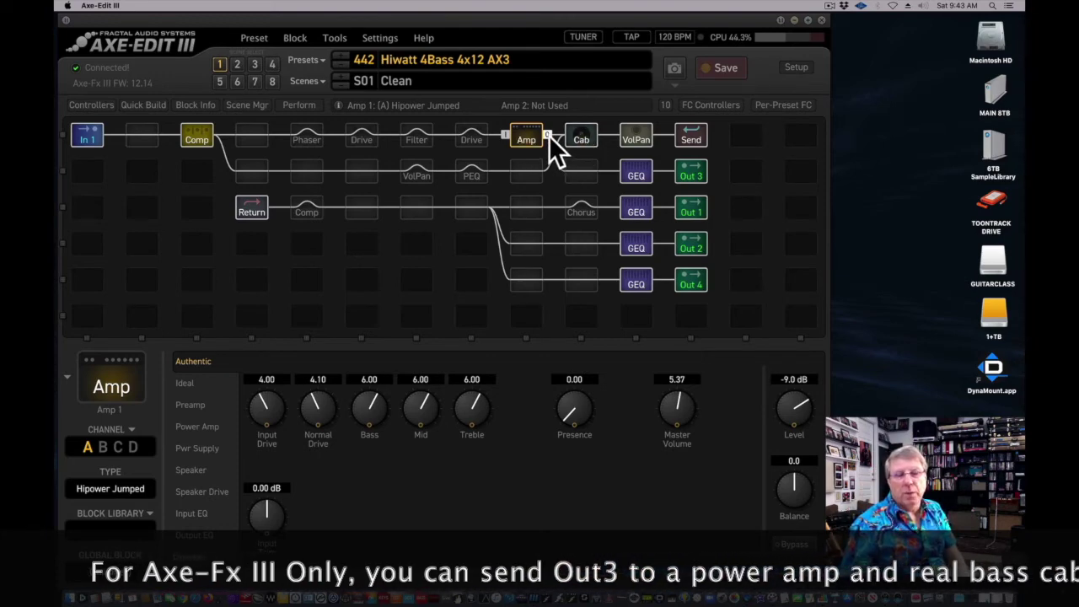
pyautogui.moveTo(549, 135); pyautogui.dragTo(651, 173)
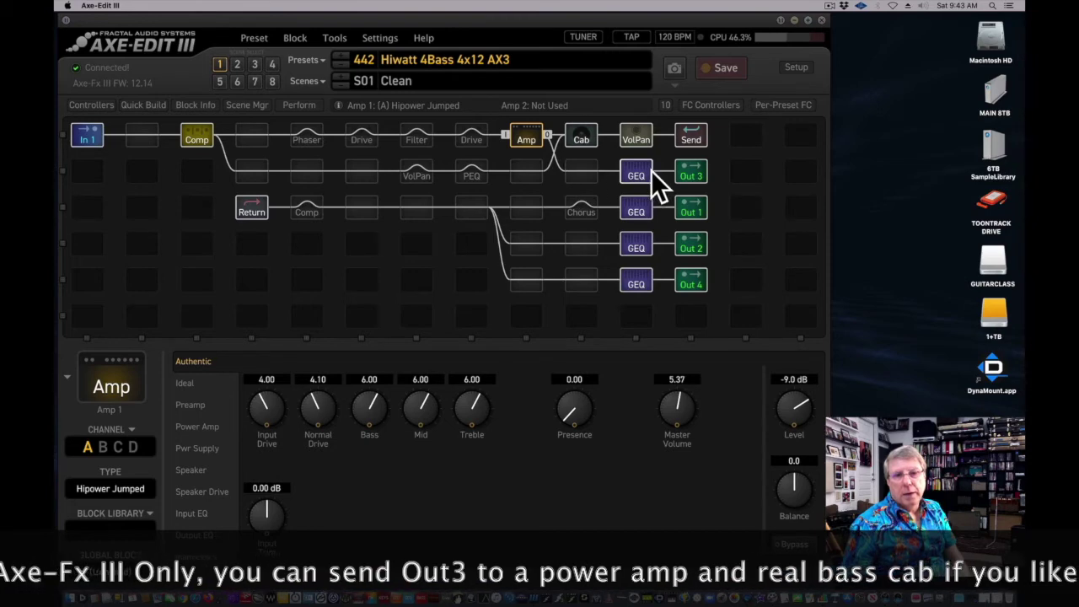
# Step: Inspect the Out 3 graphic EQ, then the Out 3 mixer with all scene levels at 0.00 dB
pyautogui.click(646, 172)
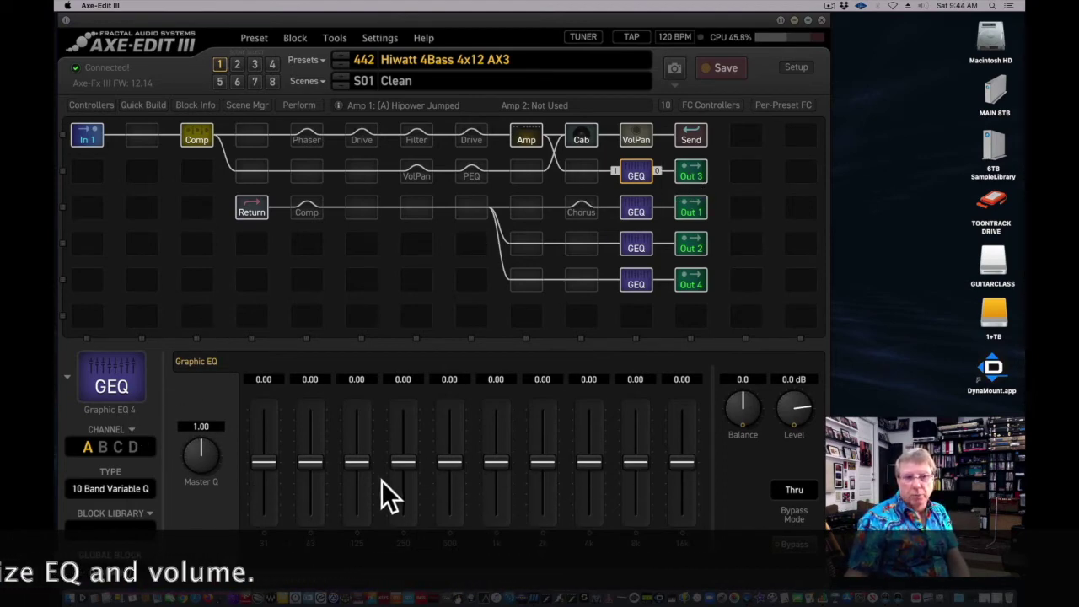
pyautogui.click(692, 174)
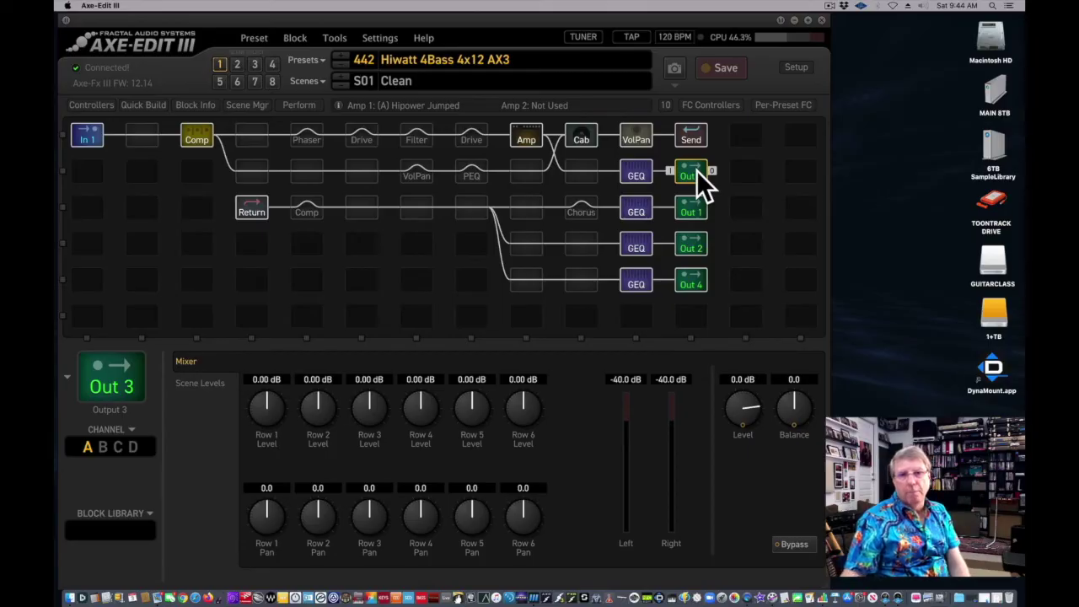
# Step: Compare the graphic EQ feeding Out 4 against the one feeding Out 2
pyautogui.click(691, 283)
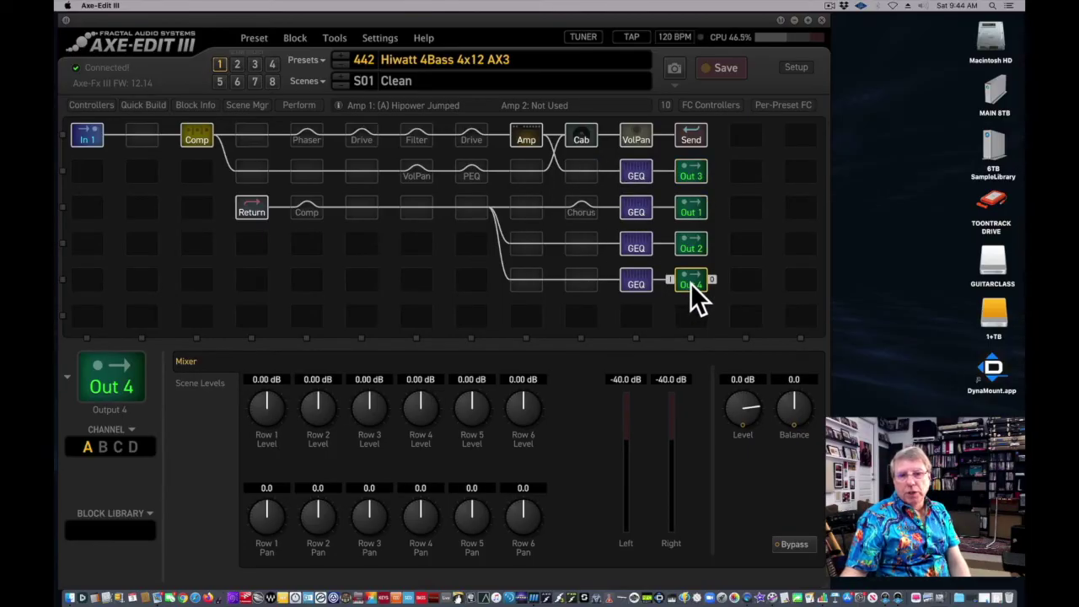
pyautogui.click(631, 287)
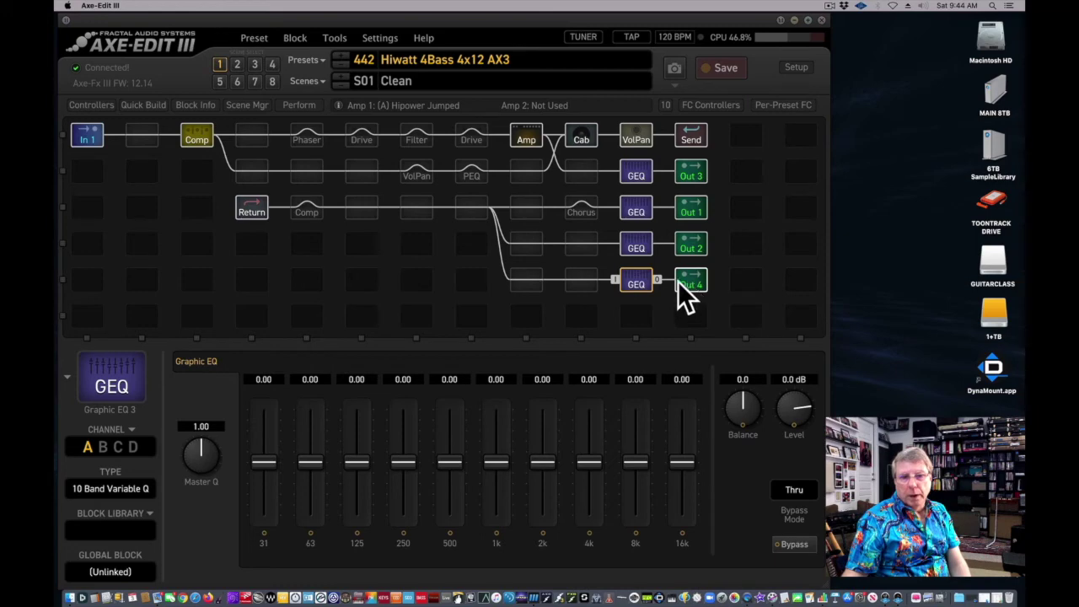
pyautogui.click(642, 246)
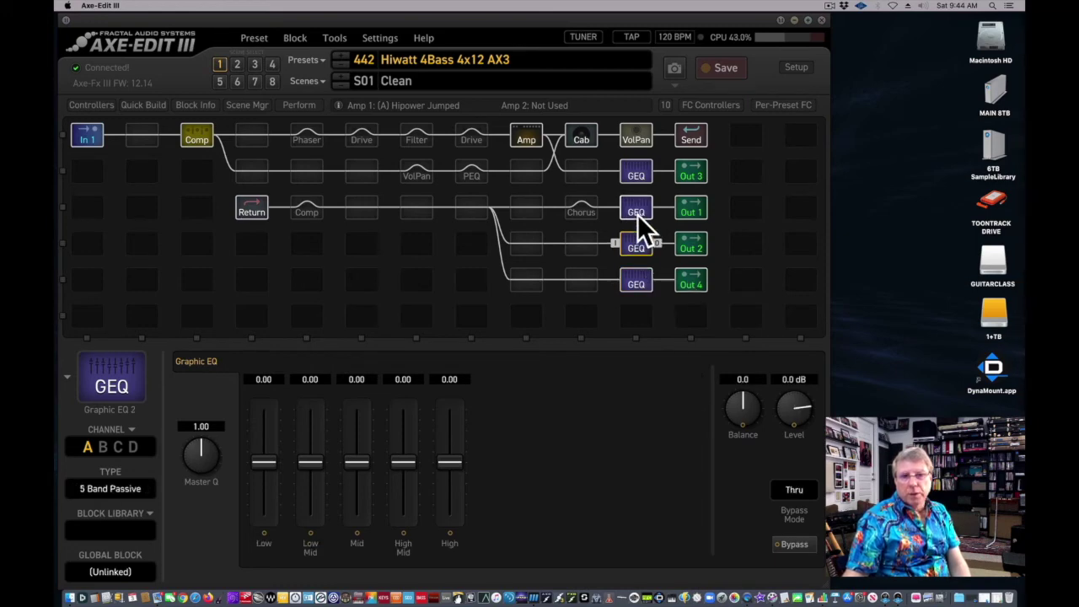
pyautogui.click(645, 282)
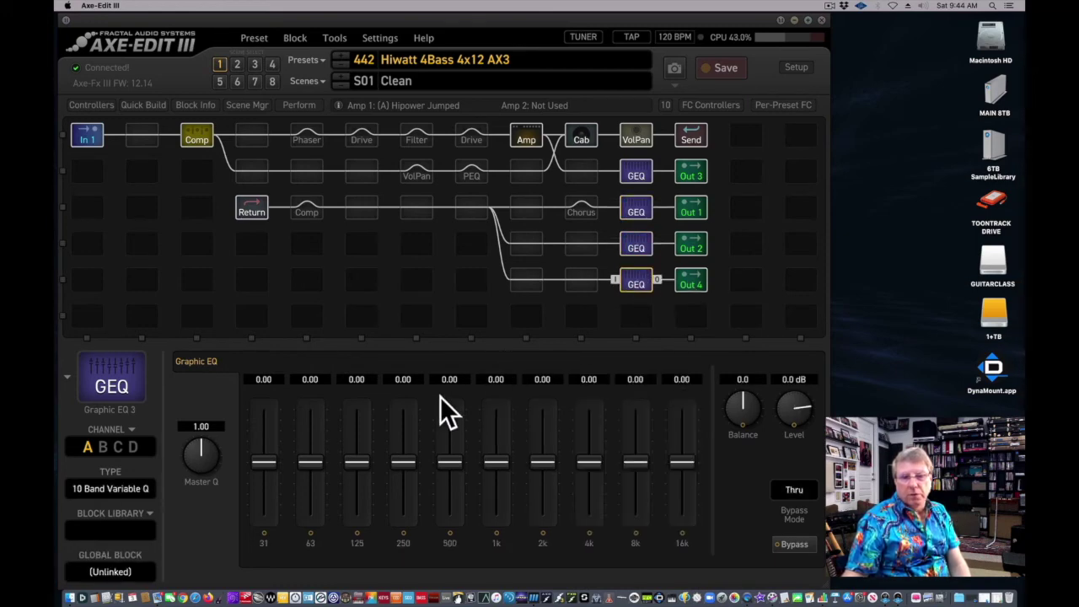
pyautogui.click(645, 239)
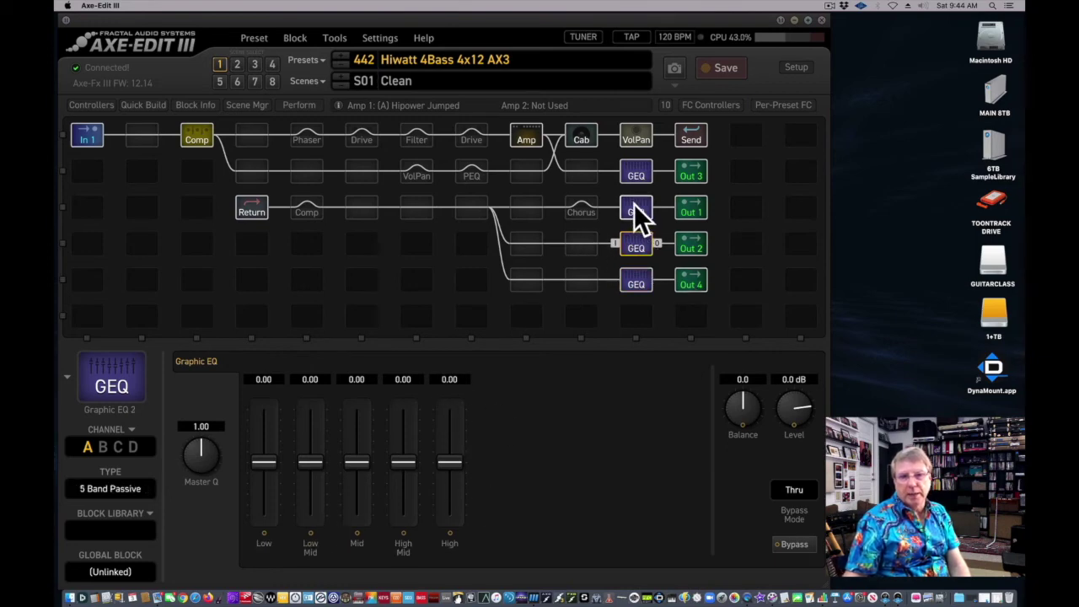
pyautogui.click(638, 285)
# Step: Change the Out 4 graphic EQ type to 5 Band Passive
pyautogui.click(693, 282)
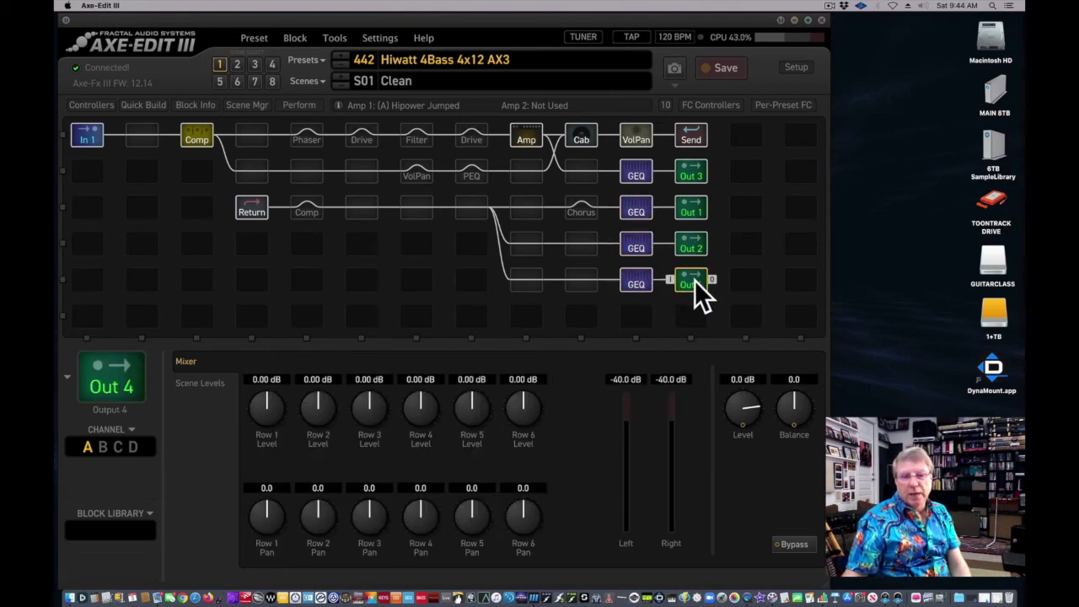
pyautogui.click(635, 282)
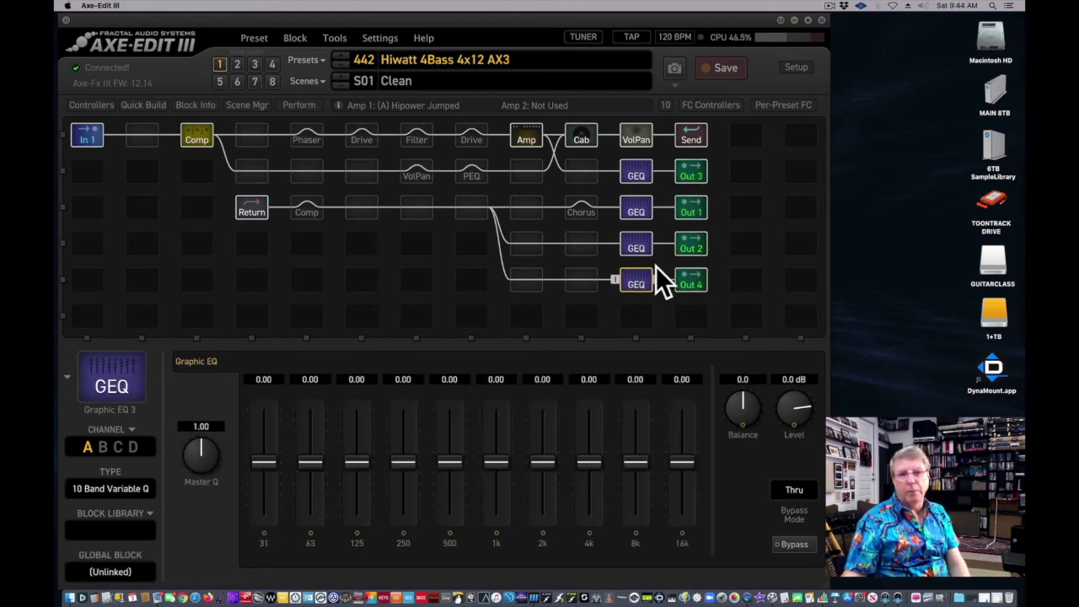
pyautogui.click(141, 486)
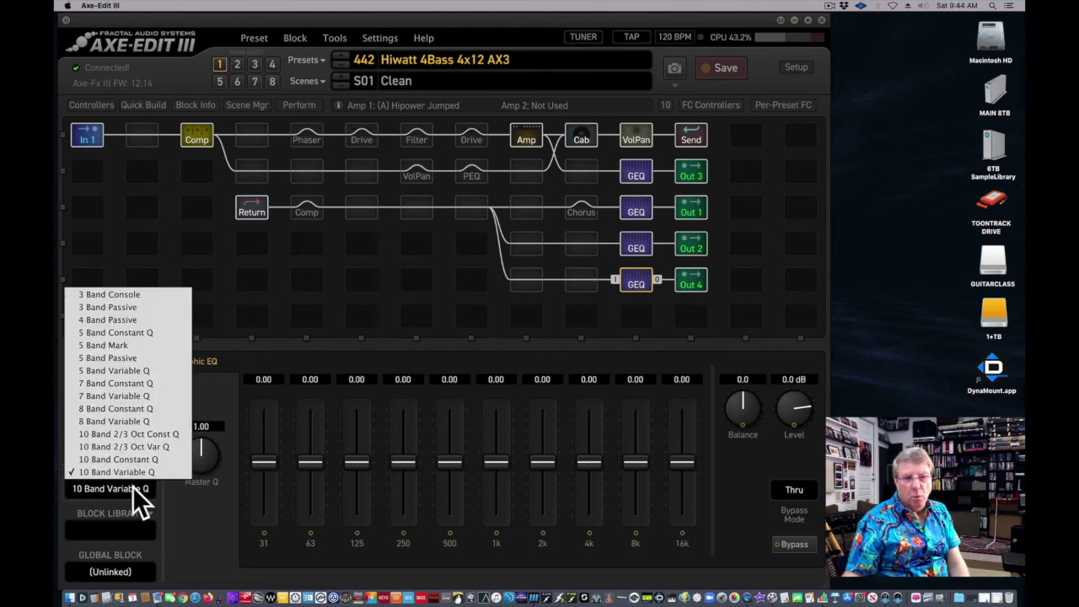
pyautogui.click(166, 362)
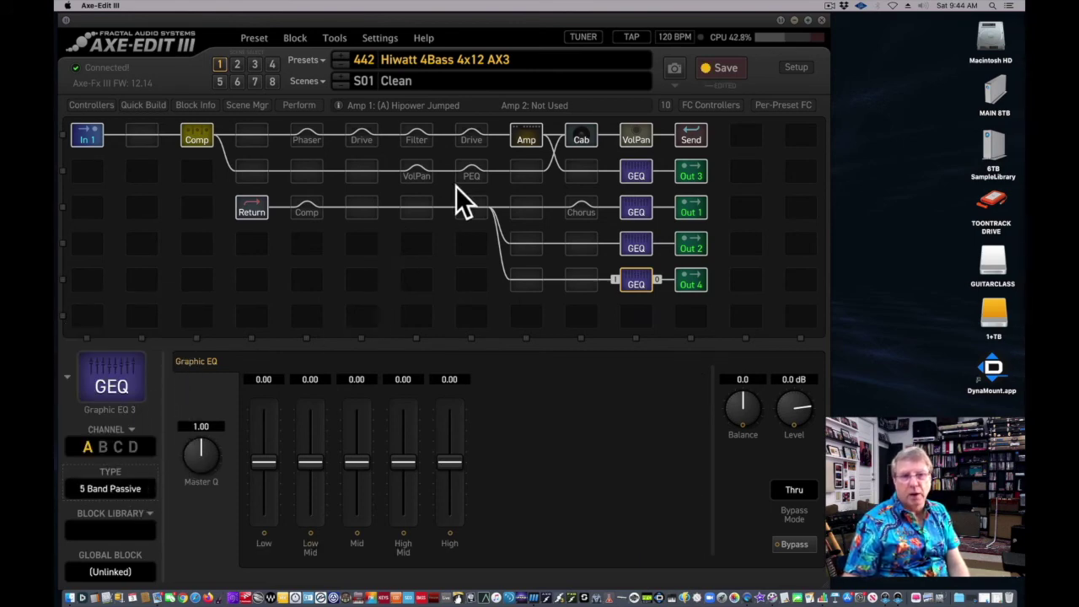
pyautogui.click(248, 206)
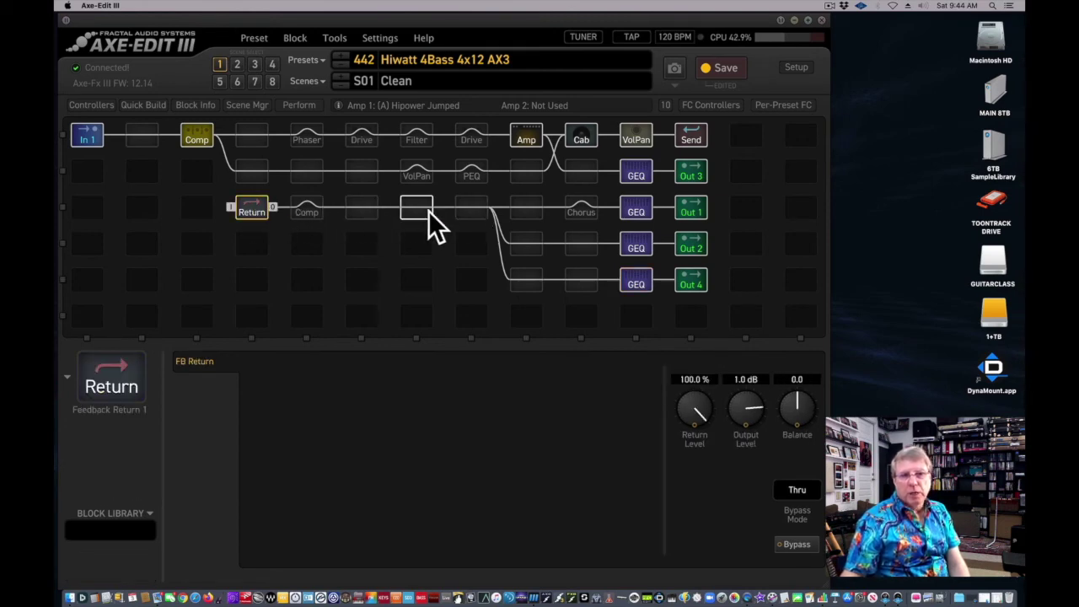
pyautogui.click(482, 211)
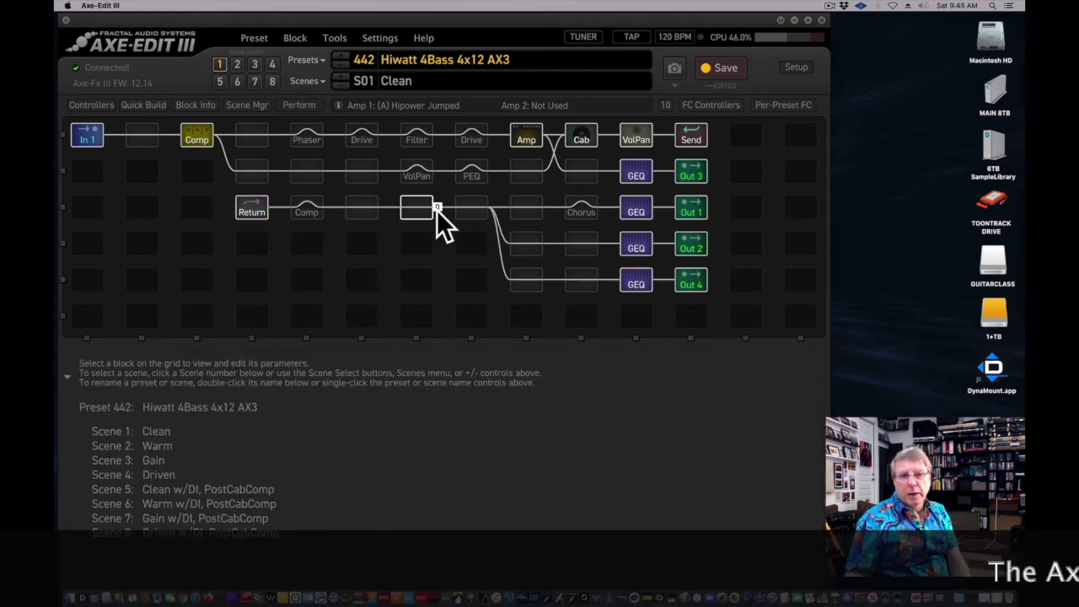
pyautogui.click(365, 207)
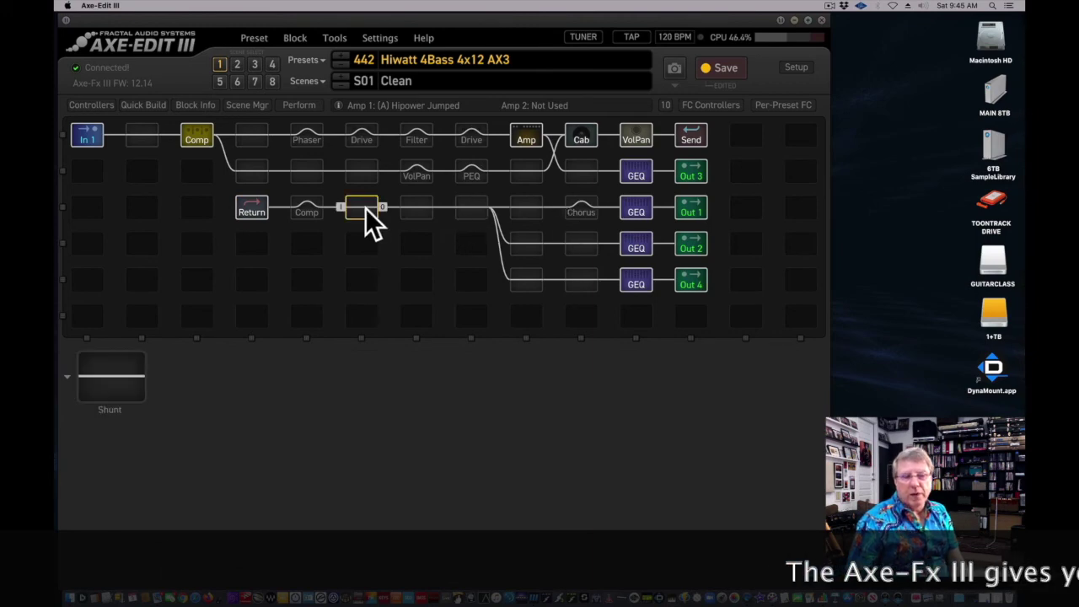
pyautogui.rightClick(365, 208)
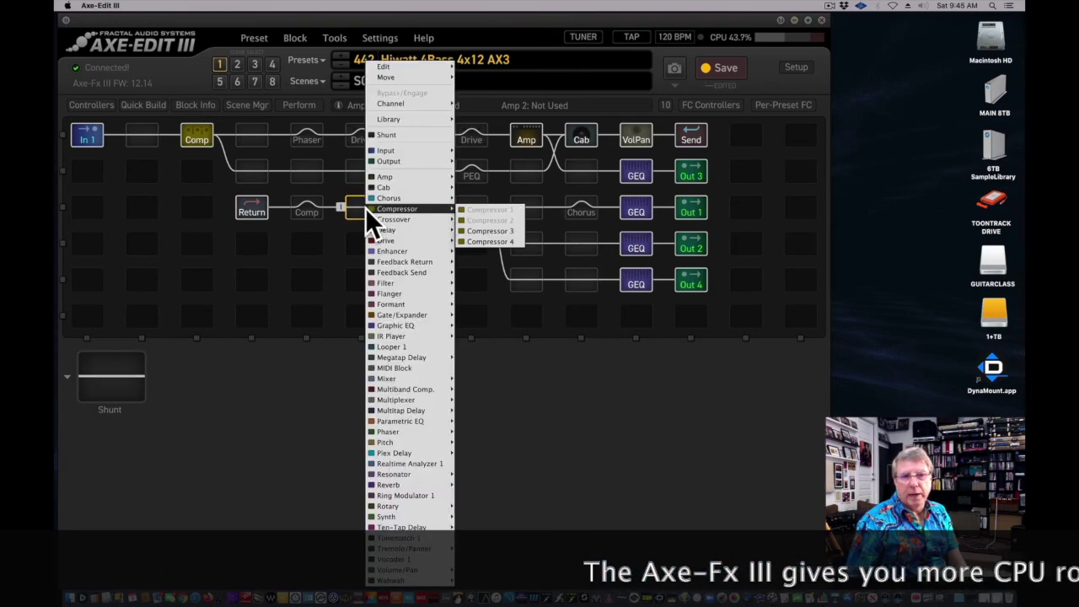
pyautogui.moveTo(439, 240)
pyautogui.click(469, 231)
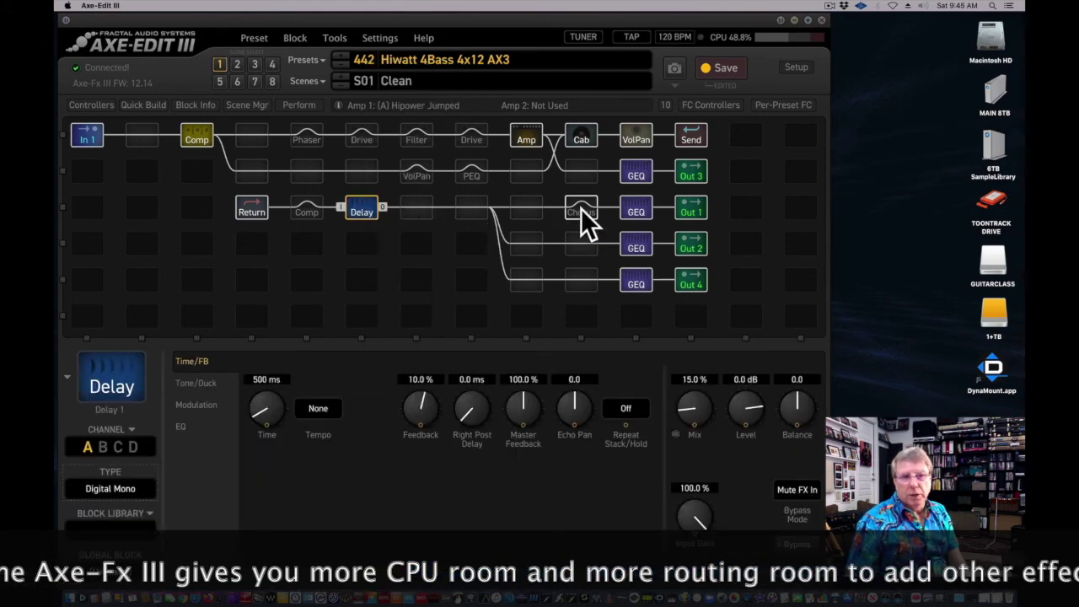
pyautogui.rightClick(361, 205)
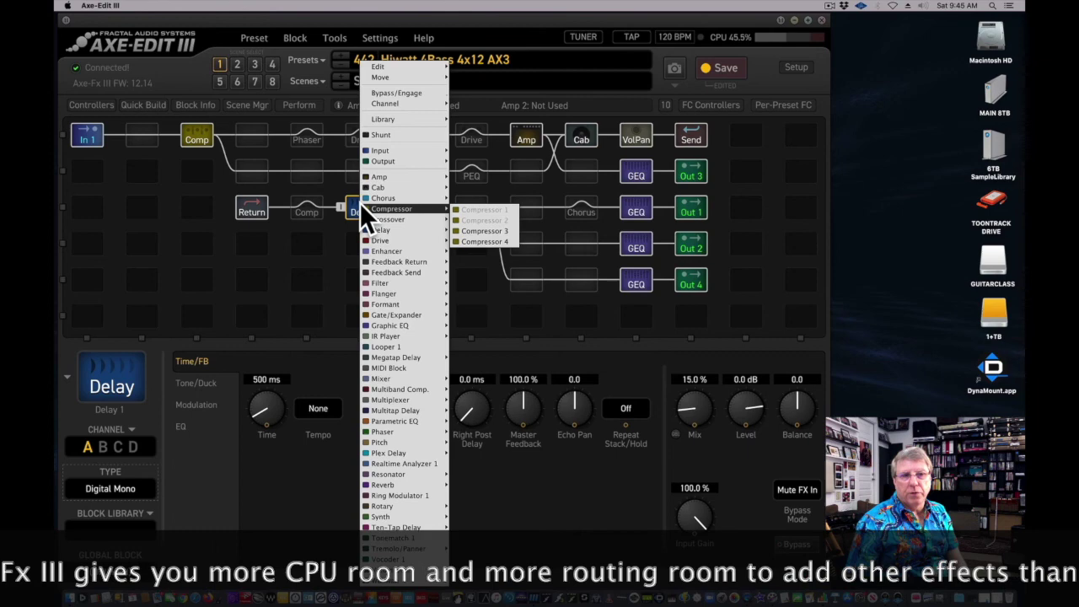
pyautogui.click(381, 137)
pyautogui.moveTo(592, 211)
pyautogui.mouseDown()
pyautogui.moveTo(475, 207)
pyautogui.moveTo(580, 204)
pyautogui.mouseUp()
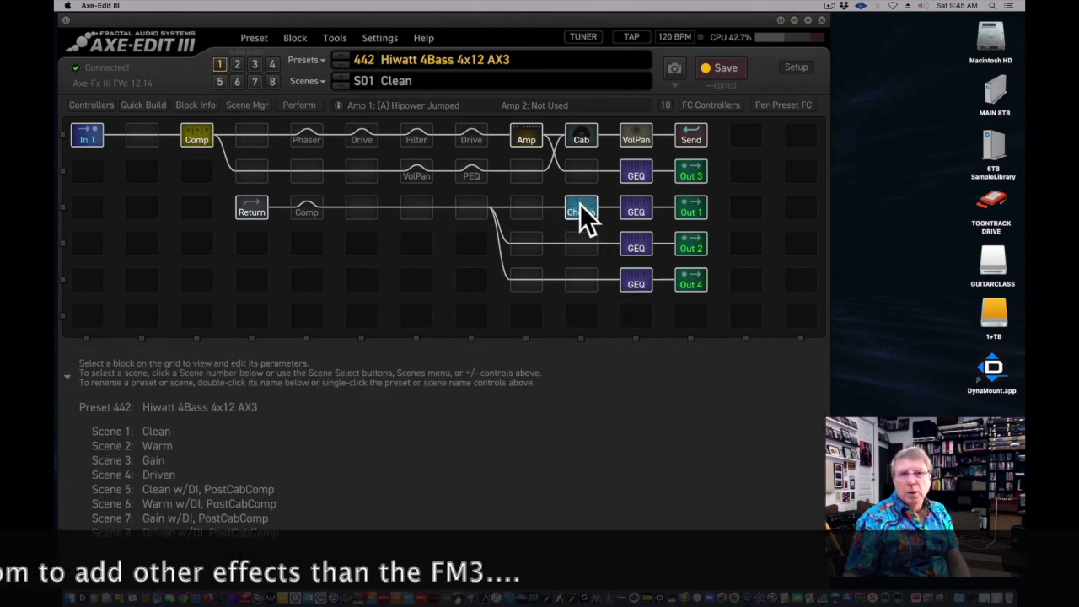